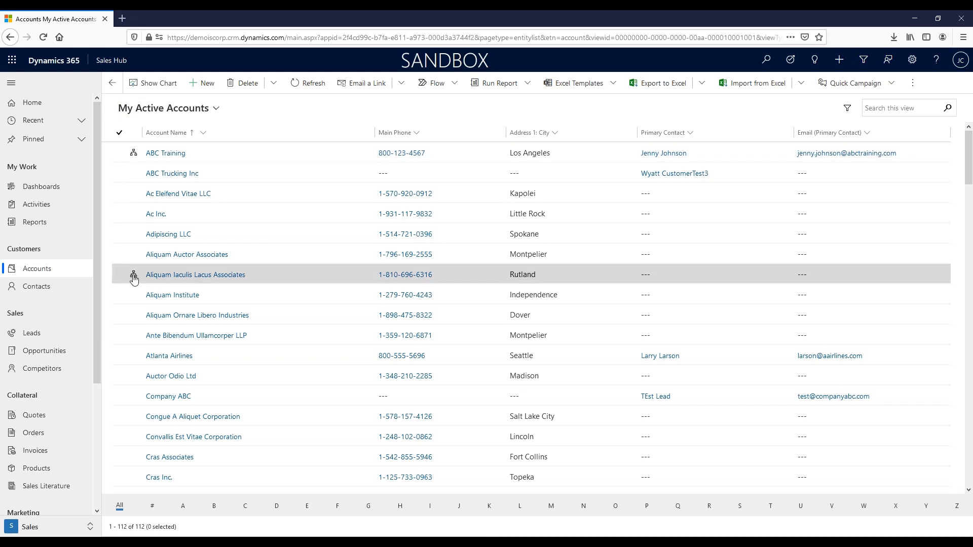
Scroll down the My Active Accounts list of 112 accounts sorted by account name.
{"action": "scroll", "coordinate": [133, 279], "scroll_direction": "down", "scroll_amount": 10}
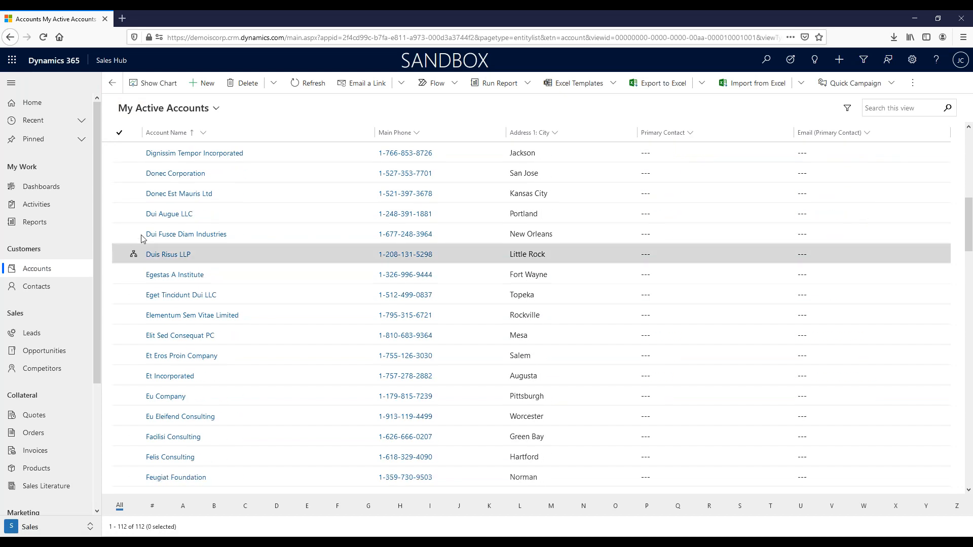
{"action": "scroll", "coordinate": [133, 261], "scroll_direction": "up", "scroll_amount": 5}
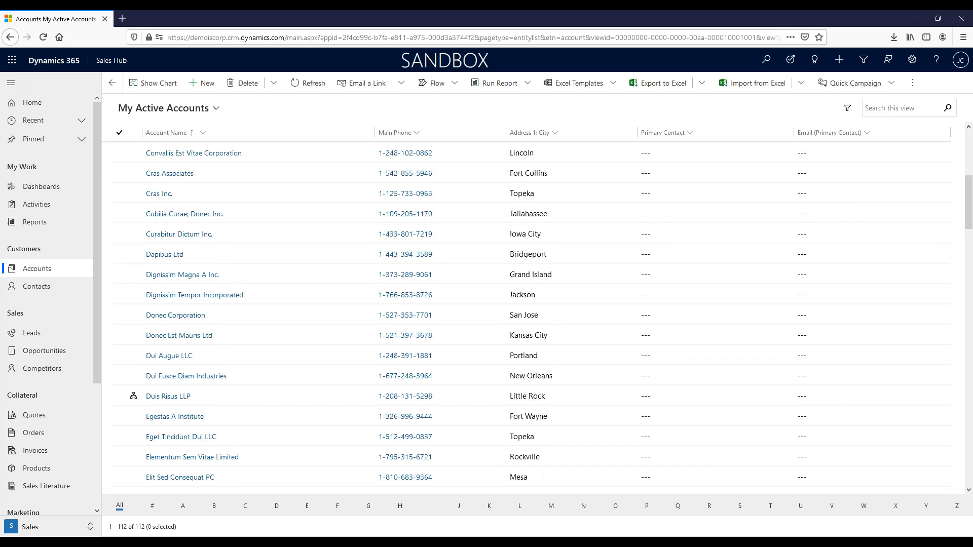
{"action": "scroll", "coordinate": [133, 213], "scroll_direction": "up", "scroll_amount": 3}
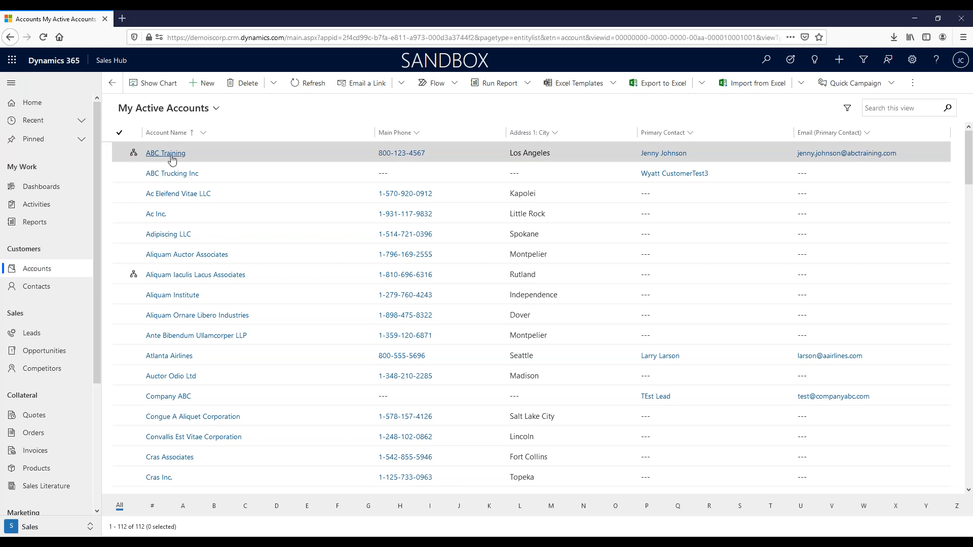
{"action": "left_click", "coordinate": [133, 155]}
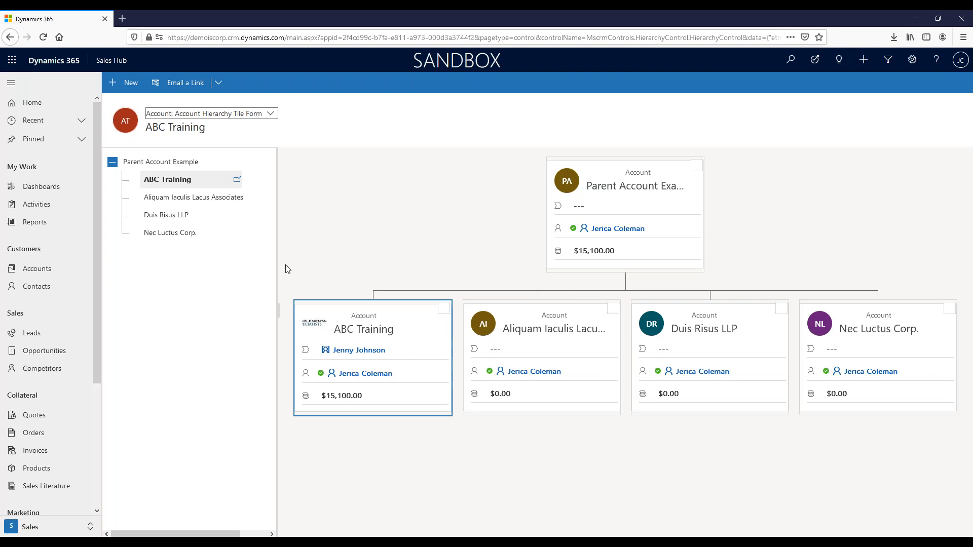
{"action": "left_click", "coordinate": [29, 270]}
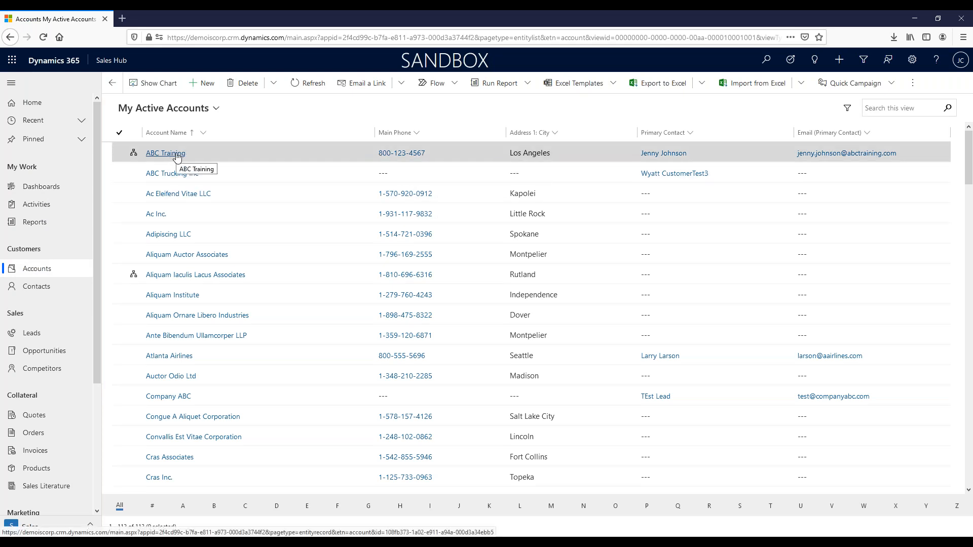
Open the ABC Training account record from the Account Name column.
{"action": "left_click", "coordinate": [176, 155]}
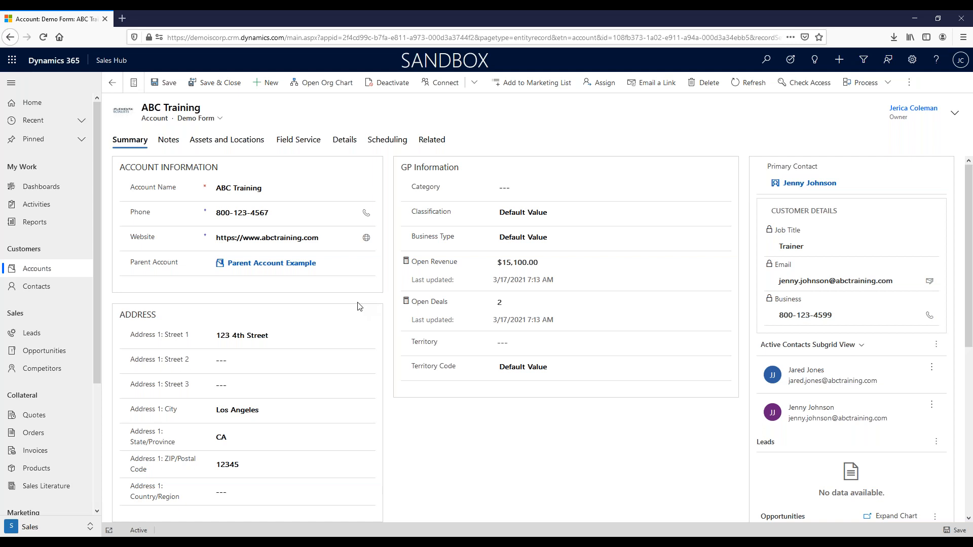
{"action": "mouse_move", "coordinate": [414, 346]}
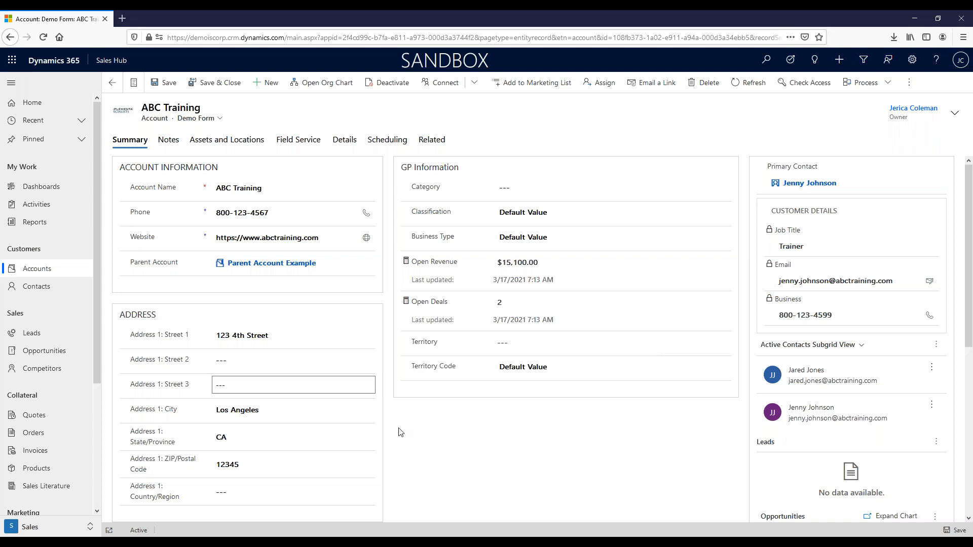
{"action": "left_click", "coordinate": [892, 183]}
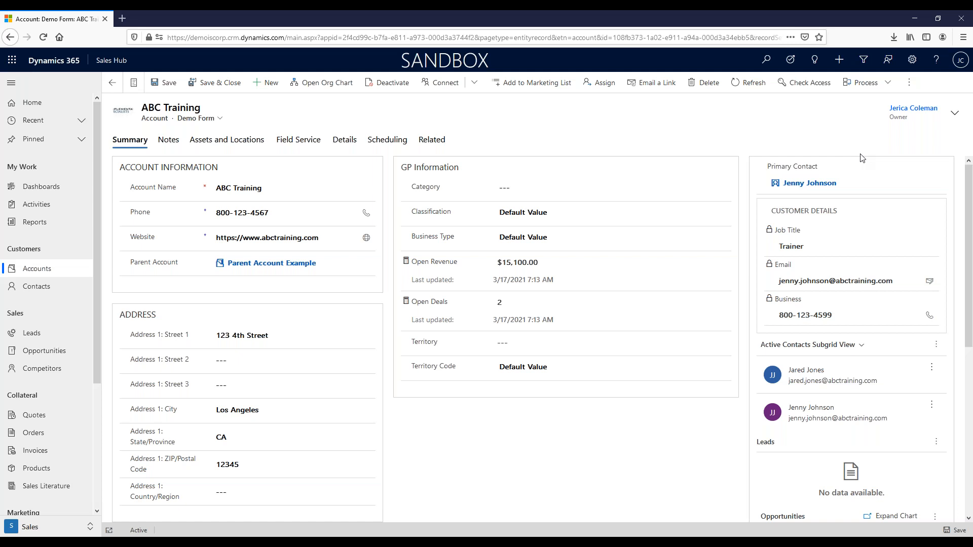
{"action": "left_click", "coordinate": [867, 192]}
{"action": "left_click", "coordinate": [170, 145]}
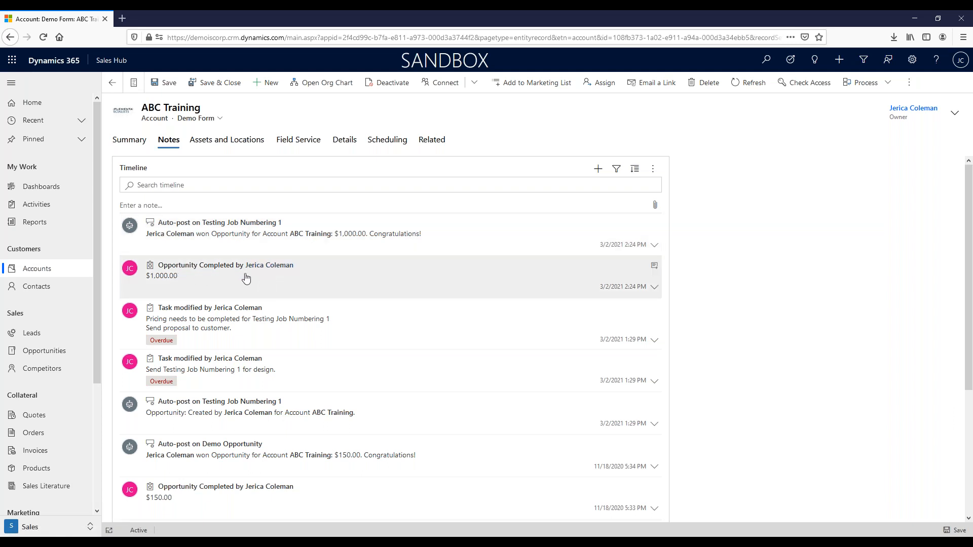
Scroll the Notes timeline down to Load more and back, then return to Summary.
{"action": "scroll", "coordinate": [245, 278], "scroll_direction": "down", "scroll_amount": 1}
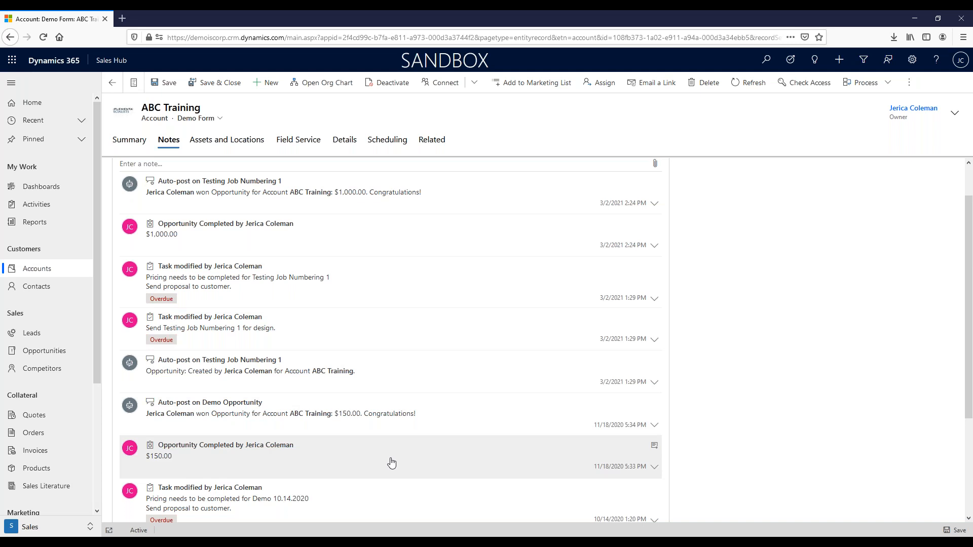
{"action": "scroll", "coordinate": [394, 467], "scroll_direction": "down", "scroll_amount": 3}
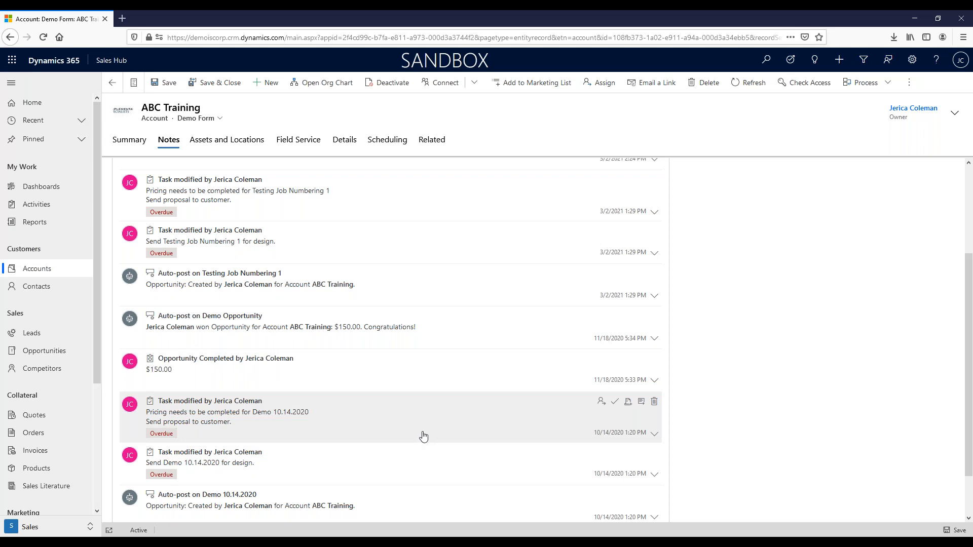
{"action": "scroll", "coordinate": [424, 436], "scroll_direction": "down", "scroll_amount": 2}
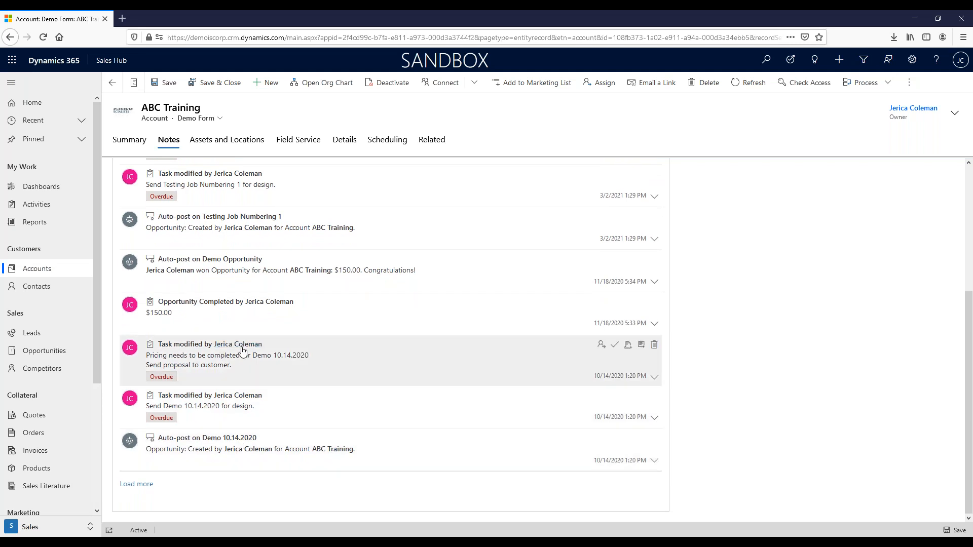
{"action": "scroll", "coordinate": [242, 349], "scroll_direction": "up", "scroll_amount": 2}
{"action": "scroll", "coordinate": [243, 348], "scroll_direction": "up", "scroll_amount": 2}
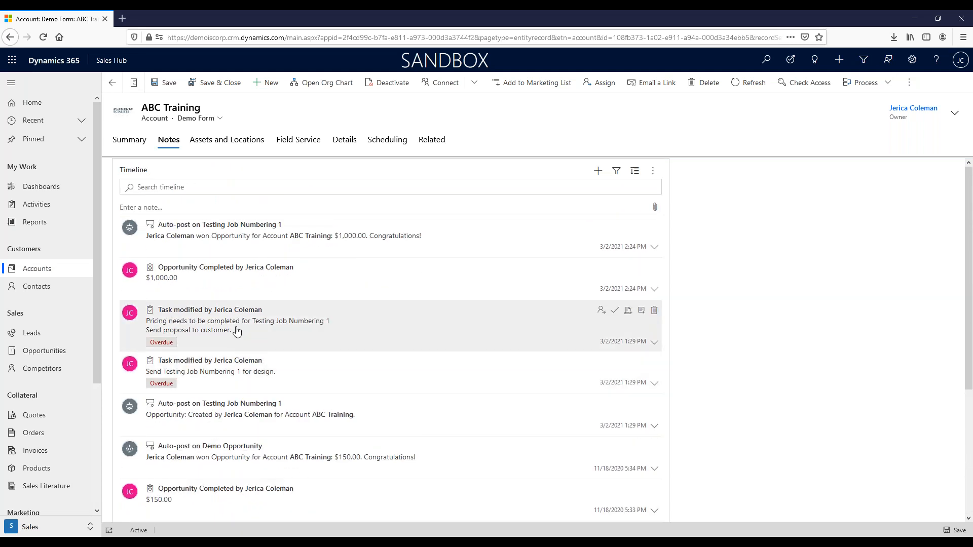
{"action": "left_click", "coordinate": [133, 142]}
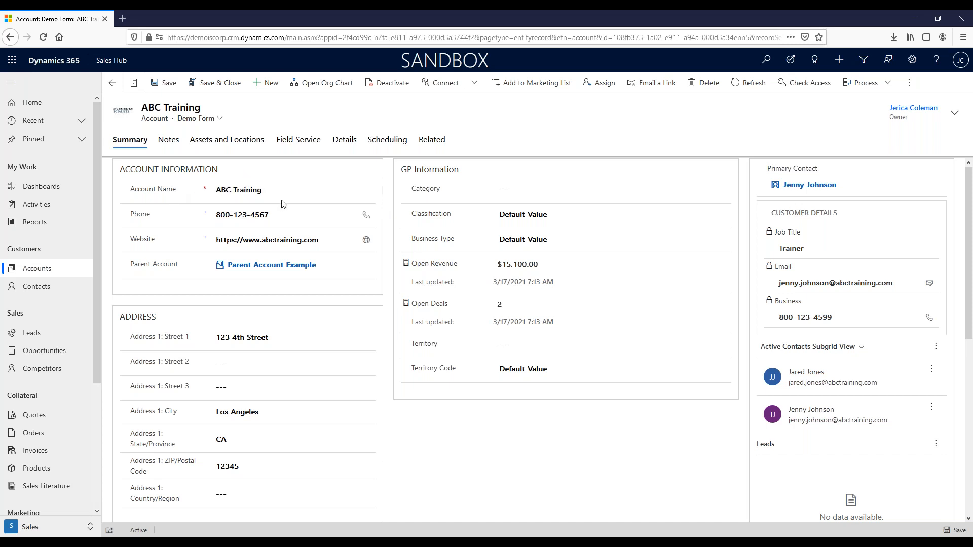
{"action": "left_click", "coordinate": [295, 215]}
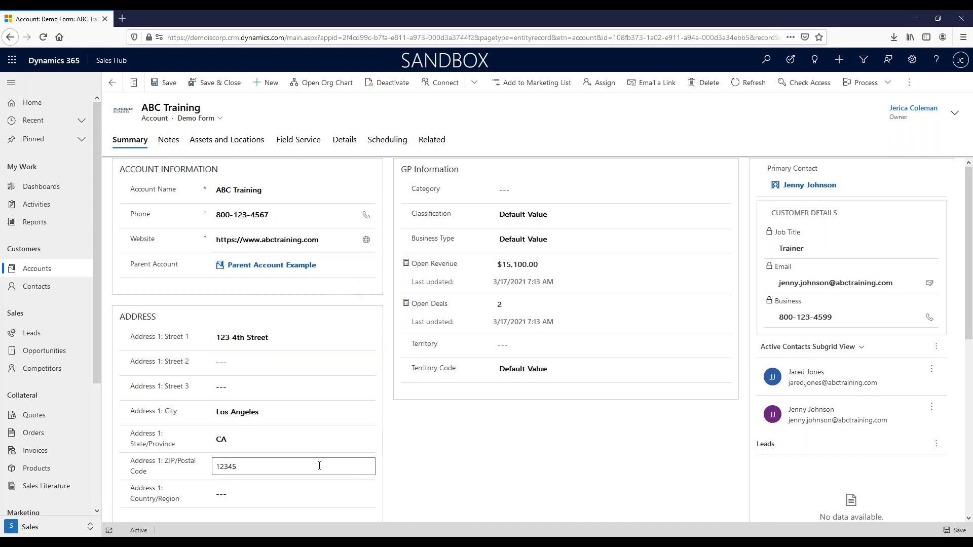
{"action": "scroll", "coordinate": [322, 463], "scroll_direction": "down", "scroll_amount": 2}
{"action": "scroll", "coordinate": [327, 462], "scroll_direction": "down", "scroll_amount": 5}
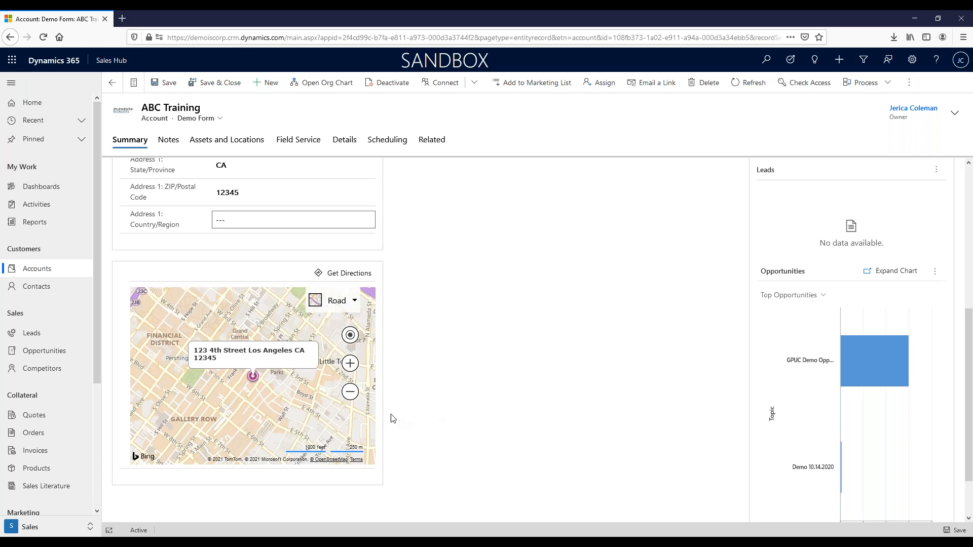
{"action": "scroll", "coordinate": [395, 416], "scroll_direction": "up", "scroll_amount": 5}
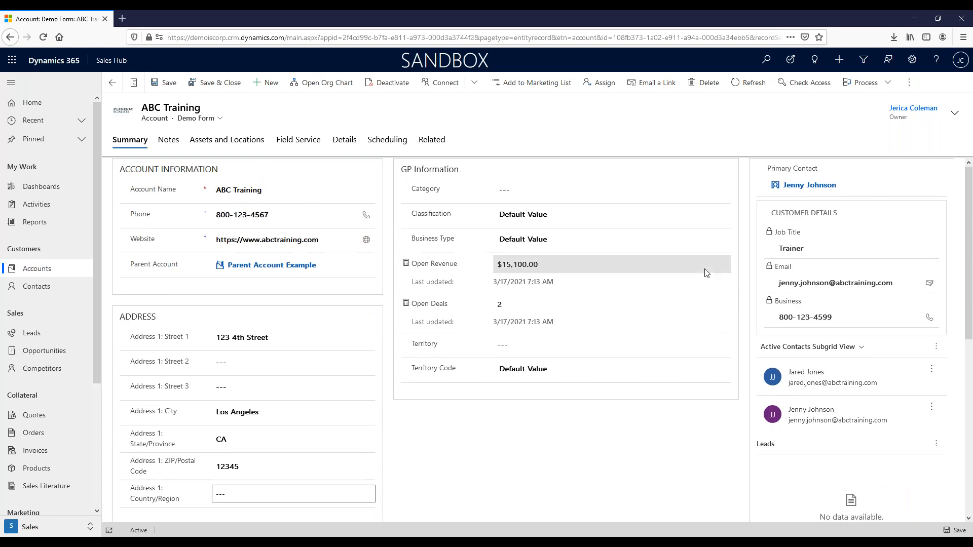
{"action": "scroll", "coordinate": [707, 273], "scroll_direction": "down", "scroll_amount": 1}
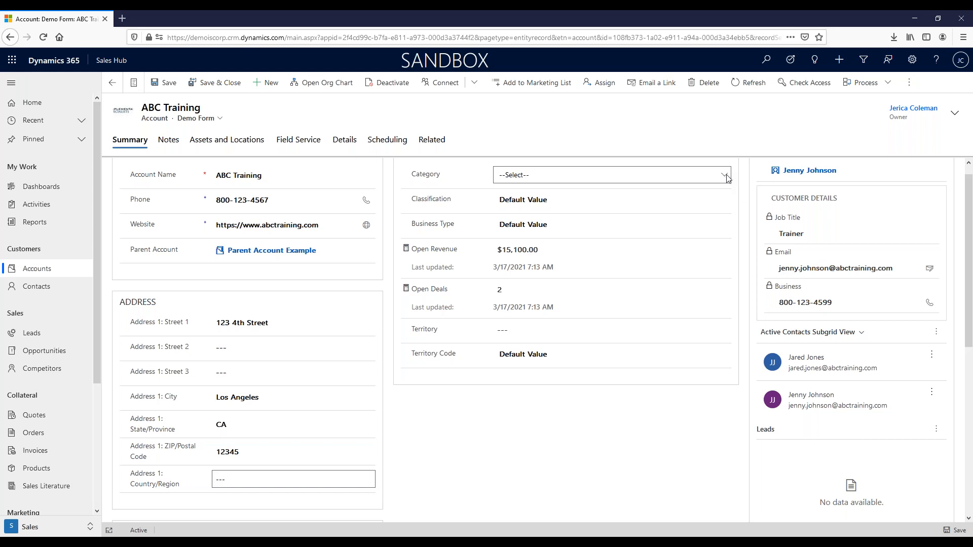
{"action": "left_click", "coordinate": [725, 176]}
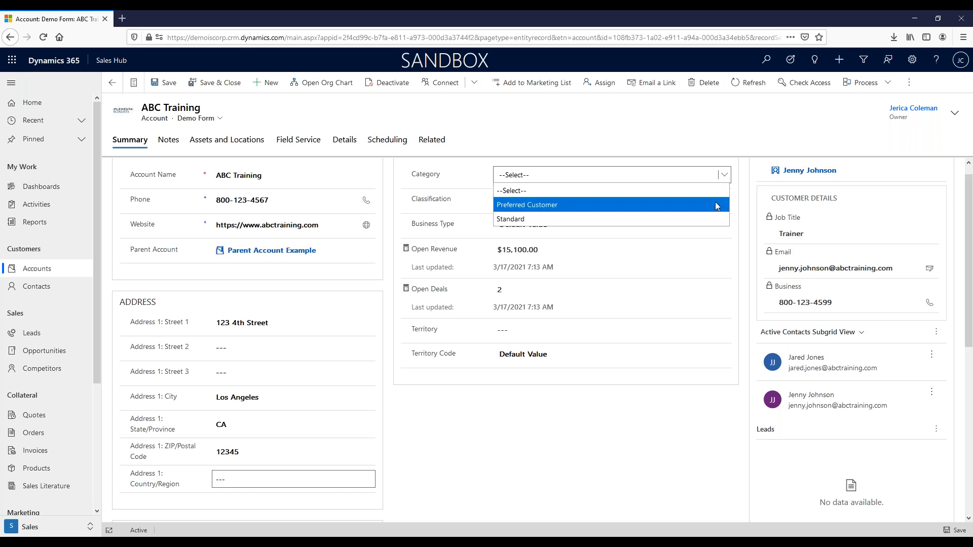
{"action": "left_click", "coordinate": [740, 204]}
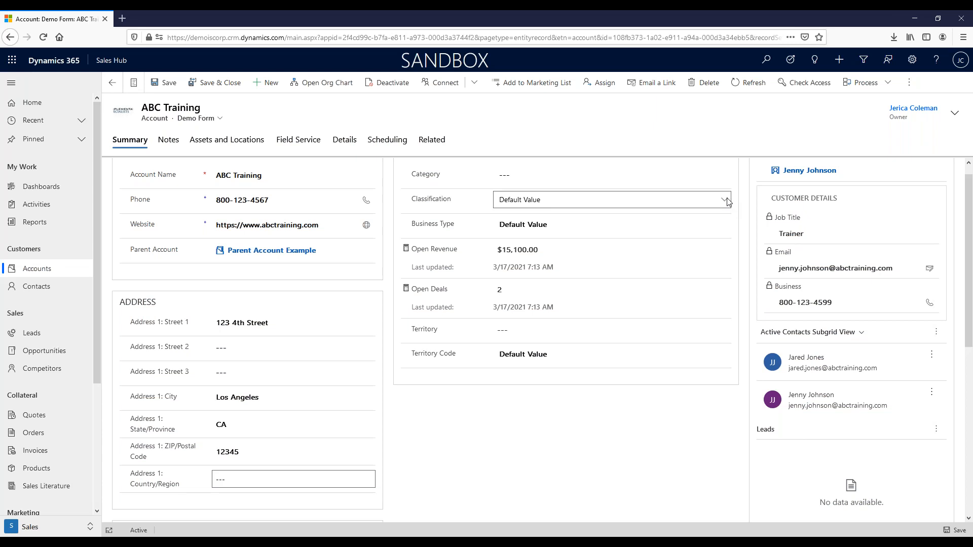
{"action": "left_click", "coordinate": [726, 200]}
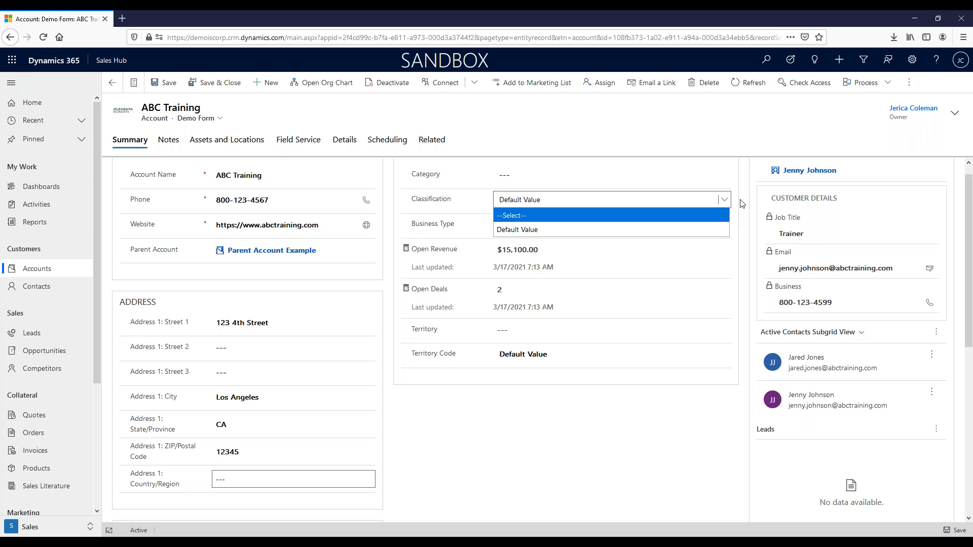
{"action": "left_click", "coordinate": [739, 204]}
{"action": "left_click", "coordinate": [724, 226]}
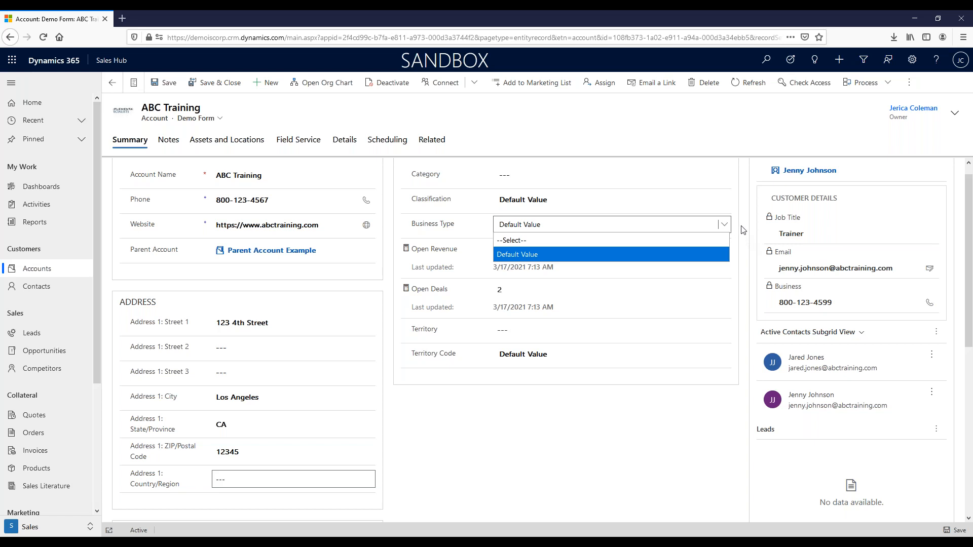
{"action": "left_click", "coordinate": [743, 230]}
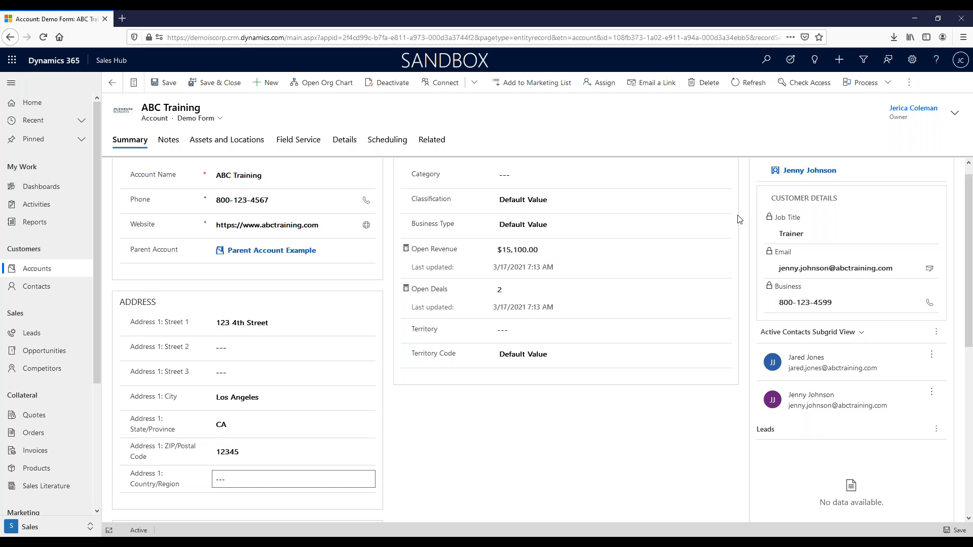
{"action": "scroll", "coordinate": [749, 241], "scroll_direction": "up", "scroll_amount": 1}
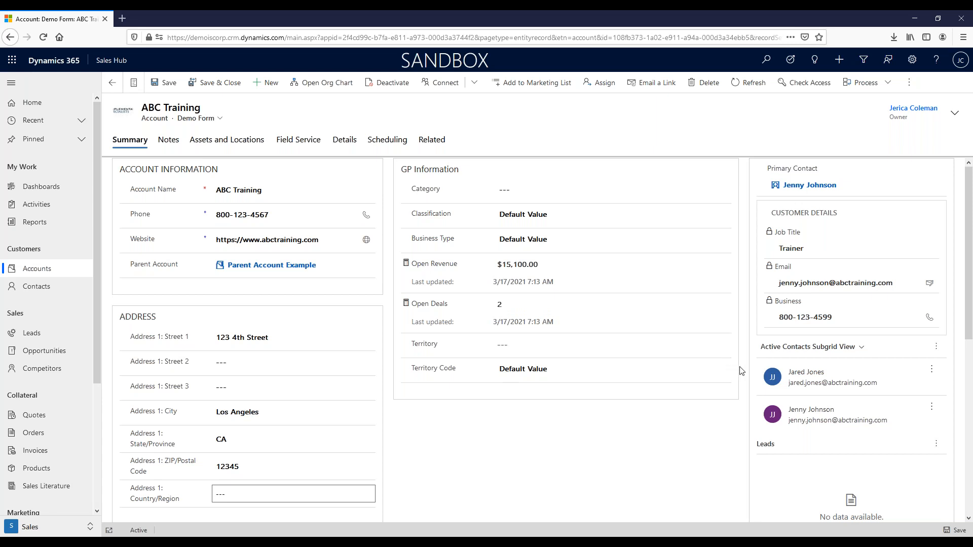
{"action": "left_click", "coordinate": [719, 370]}
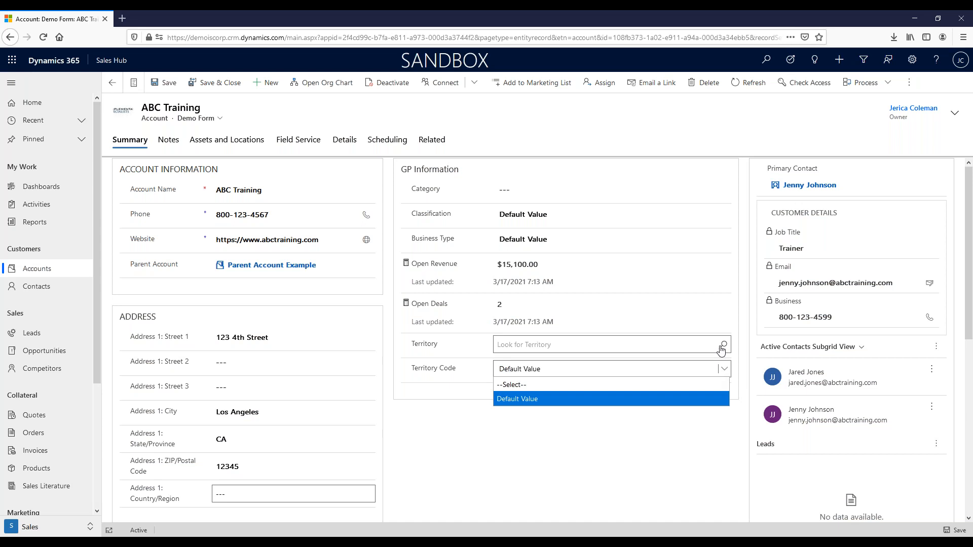
{"action": "left_click", "coordinate": [745, 405]}
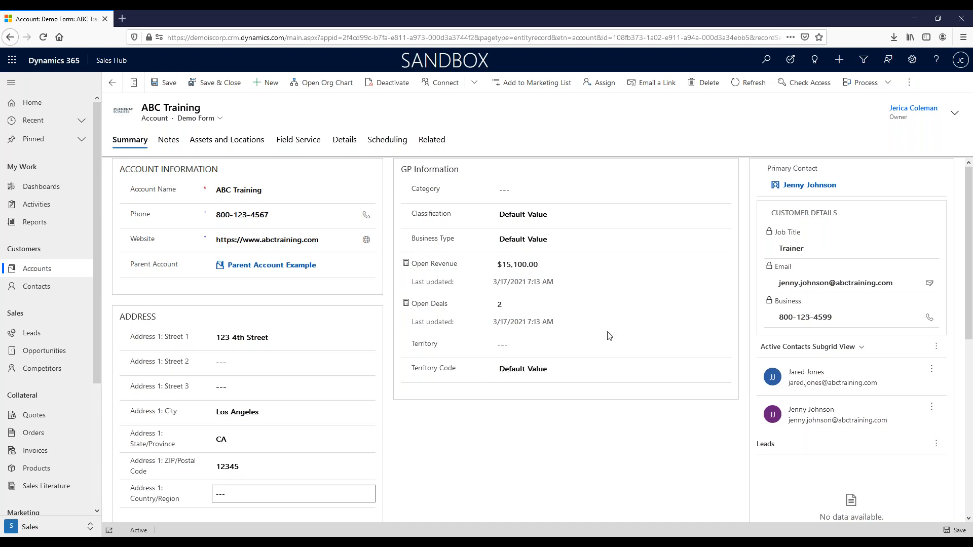
{"action": "left_click", "coordinate": [616, 348]}
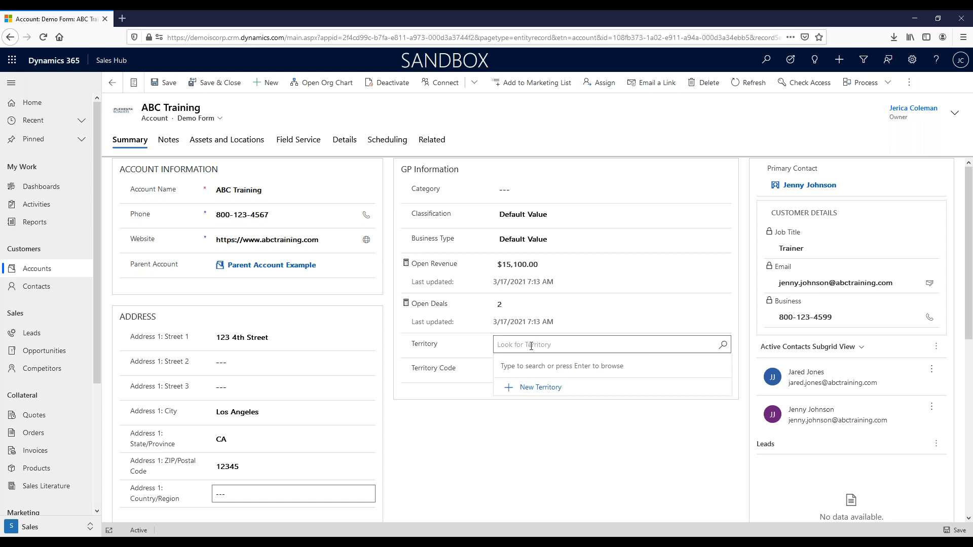
{"action": "left_click", "coordinate": [744, 338]}
{"action": "left_click", "coordinate": [742, 350]}
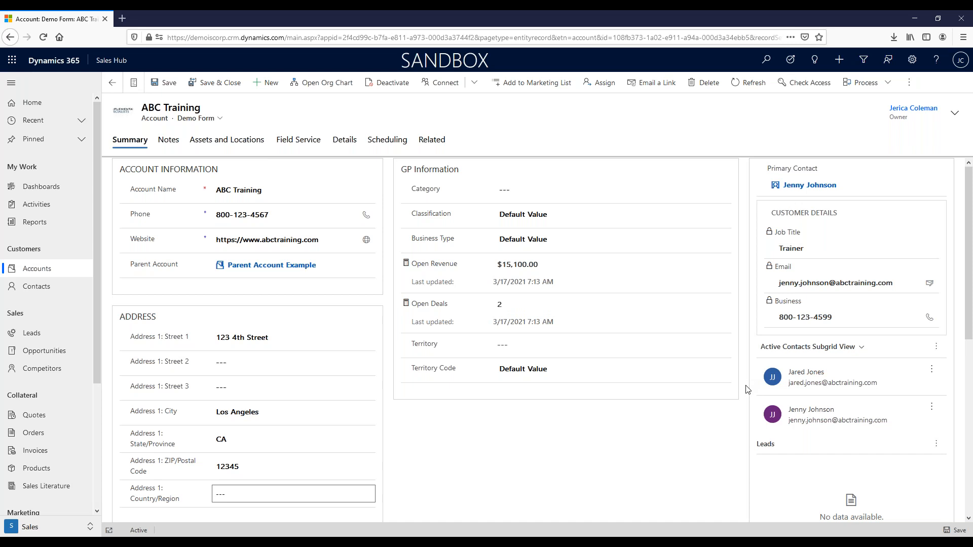
Scroll the Summary tab down to the 123 4th Street map and Top Opportunities chart.
{"action": "scroll", "coordinate": [748, 390], "scroll_direction": "down", "scroll_amount": 2}
{"action": "scroll", "coordinate": [748, 389], "scroll_direction": "up", "scroll_amount": 2}
{"action": "mouse_move", "coordinate": [830, 190]}
{"action": "scroll", "coordinate": [746, 342], "scroll_direction": "down", "scroll_amount": 1}
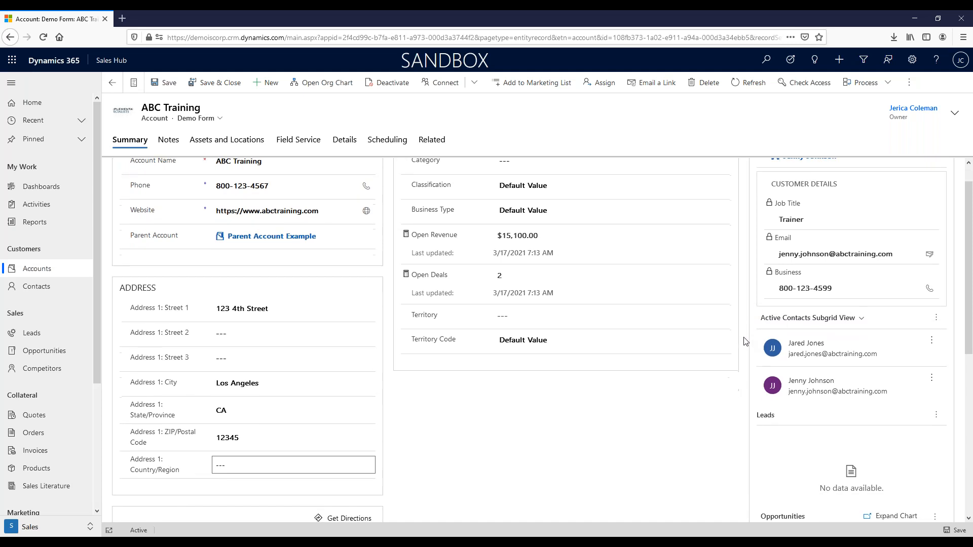
{"action": "scroll", "coordinate": [745, 334], "scroll_direction": "up", "scroll_amount": 1}
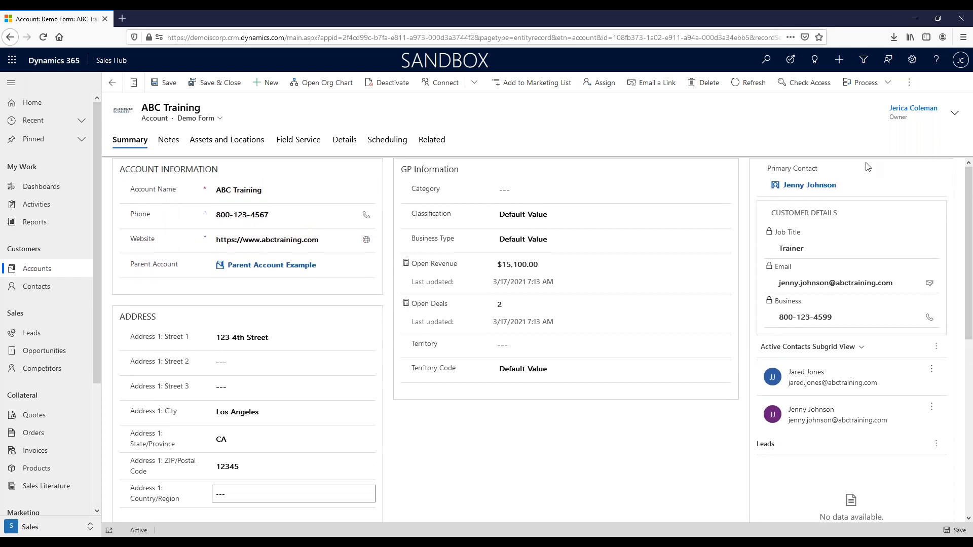
{"action": "scroll", "coordinate": [707, 458], "scroll_direction": "down", "scroll_amount": 6}
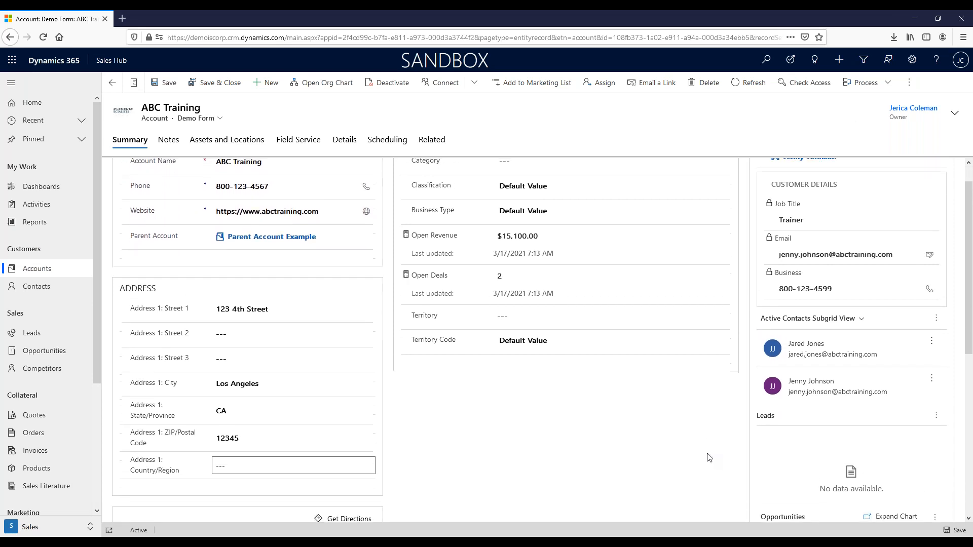
{"action": "scroll", "coordinate": [680, 445], "scroll_direction": "down", "scroll_amount": 6}
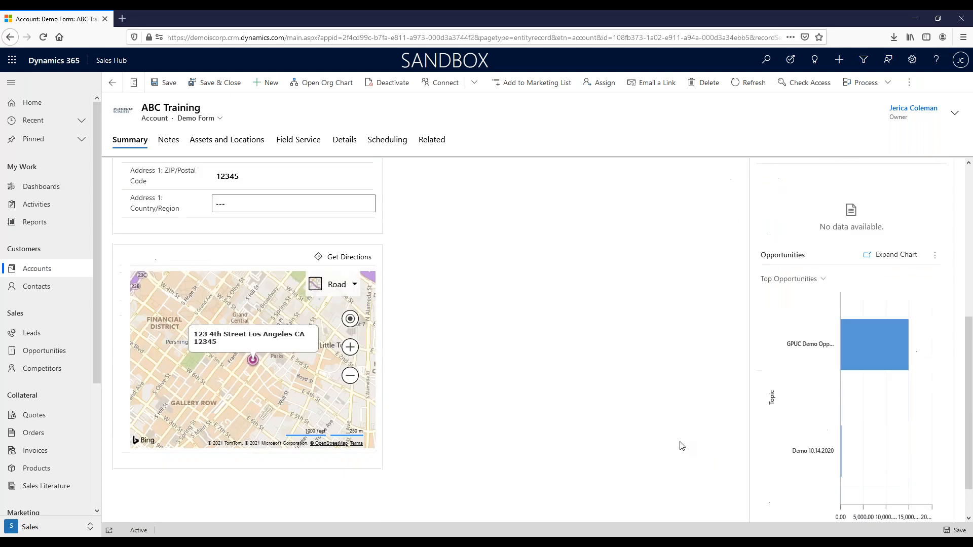
On the Notes timeline, check the new-record choices: appointment, email, task, note, post.
{"action": "left_click", "coordinate": [173, 145]}
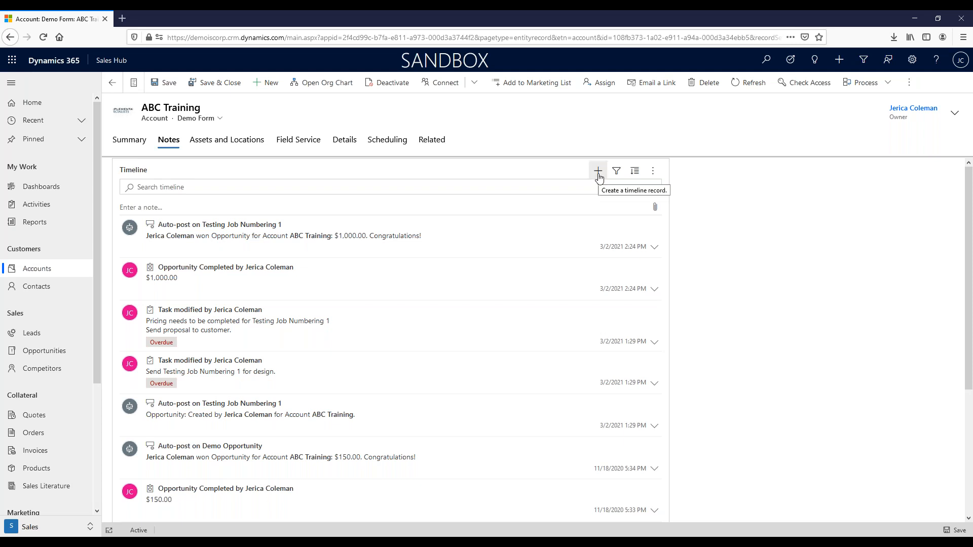
{"action": "left_click", "coordinate": [599, 173]}
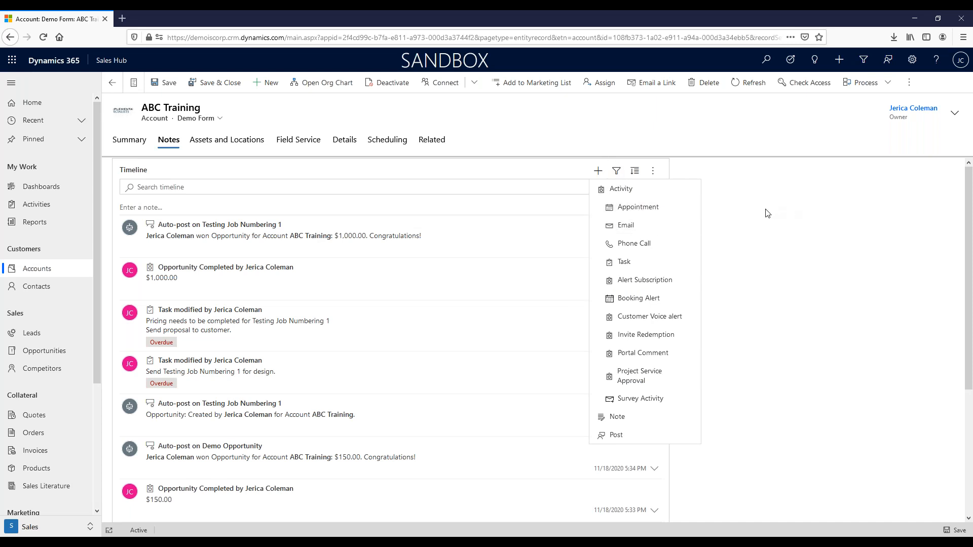
{"action": "left_click", "coordinate": [767, 213]}
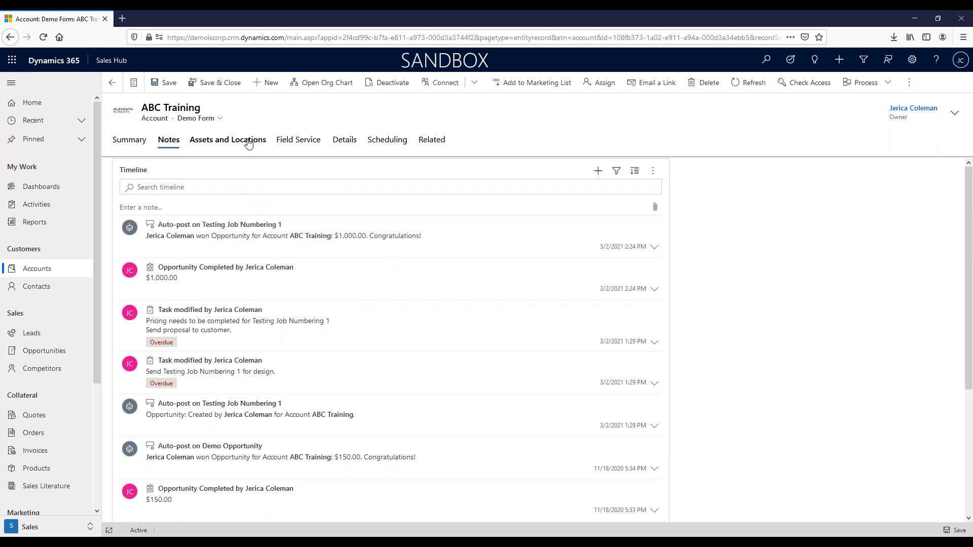
Go through Field Service to the Details tab and expand the Industry dropdown.
{"action": "left_click", "coordinate": [293, 142]}
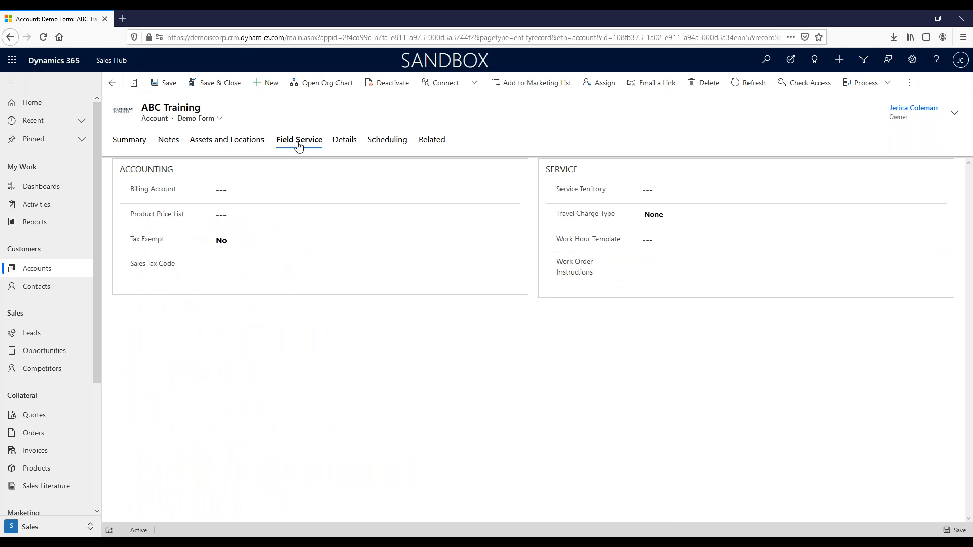
{"action": "left_click", "coordinate": [346, 142]}
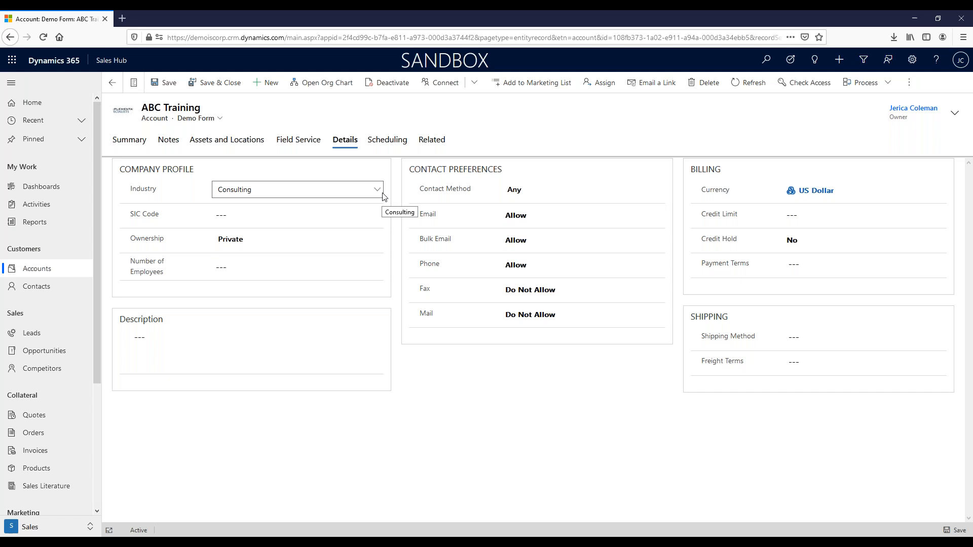
{"action": "left_click", "coordinate": [378, 191]}
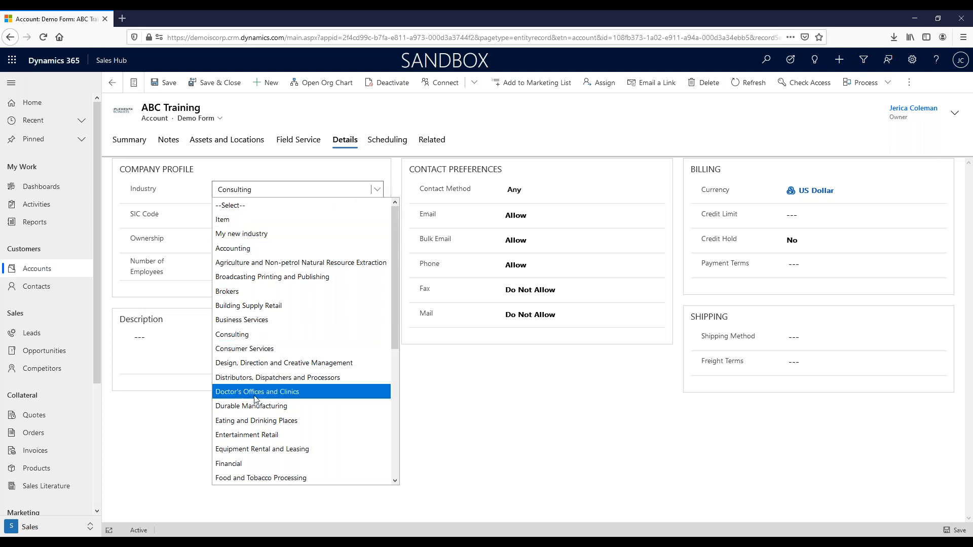
Scroll through all Industry options, then close the list keeping Consulting selected.
{"action": "scroll", "coordinate": [255, 399], "scroll_direction": "down", "scroll_amount": 3}
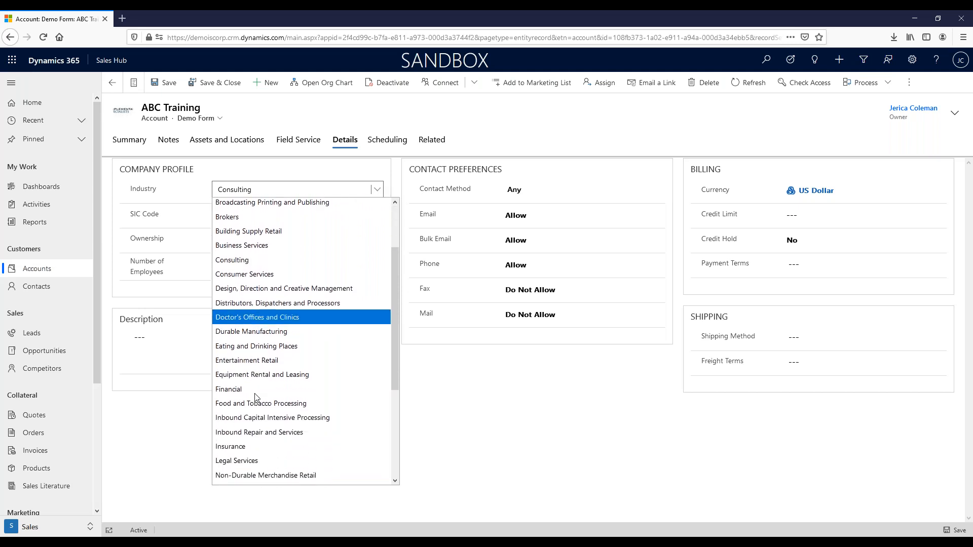
{"action": "scroll", "coordinate": [255, 399], "scroll_direction": "down", "scroll_amount": 2}
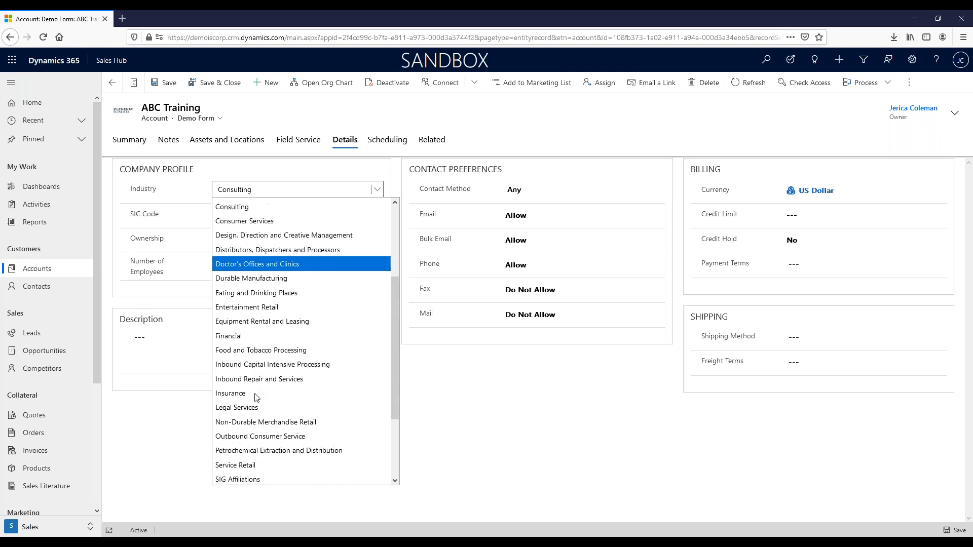
{"action": "scroll", "coordinate": [255, 399], "scroll_direction": "down", "scroll_amount": 1}
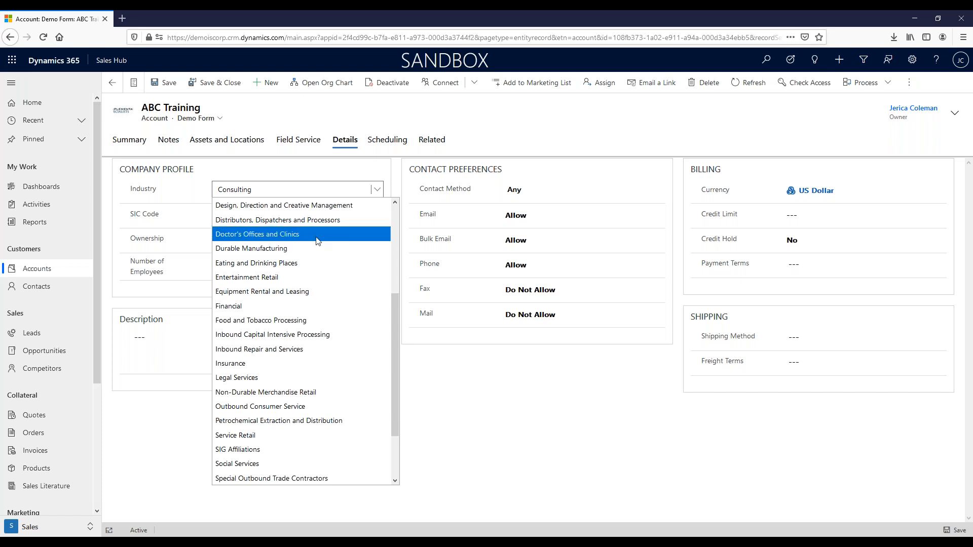
{"action": "scroll", "coordinate": [332, 273], "scroll_direction": "down", "scroll_amount": 2}
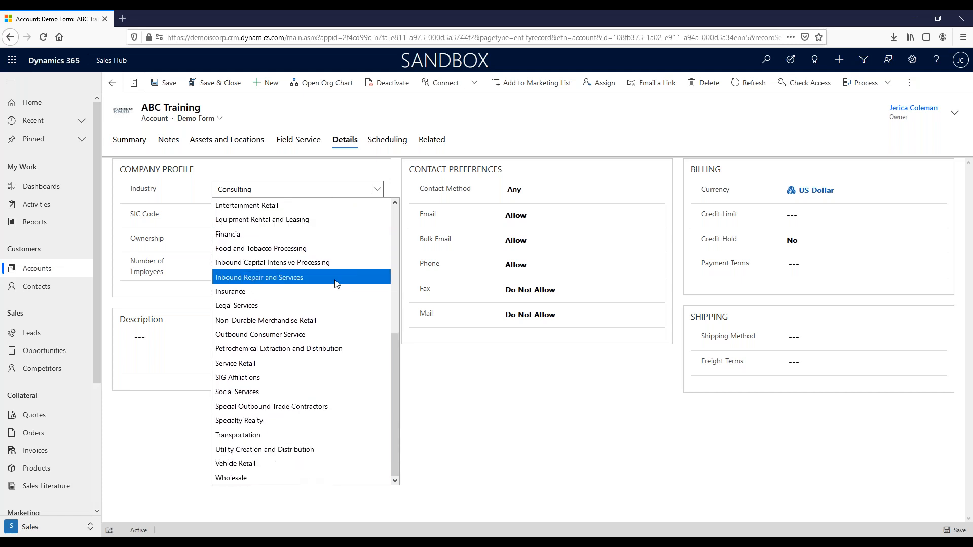
{"action": "scroll", "coordinate": [354, 322], "scroll_direction": "up", "scroll_amount": 1}
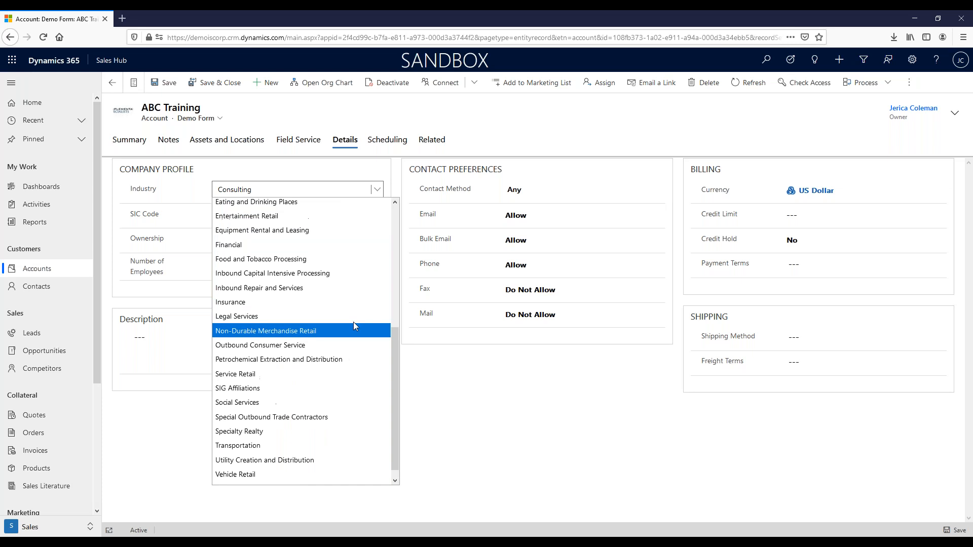
{"action": "left_click", "coordinate": [399, 178]}
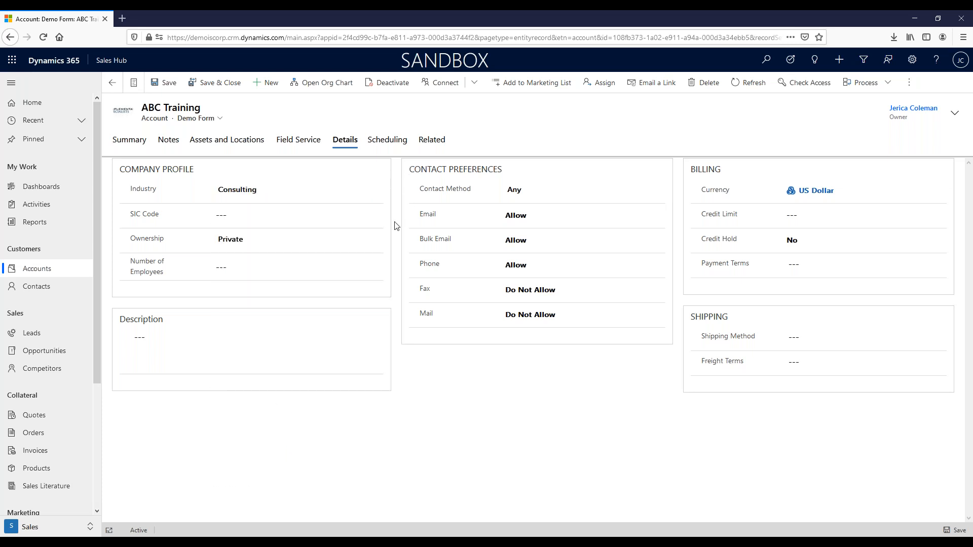
Review the Ownership options Public, Private, Subsidiary and Other, keeping Private.
{"action": "left_click", "coordinate": [377, 240]}
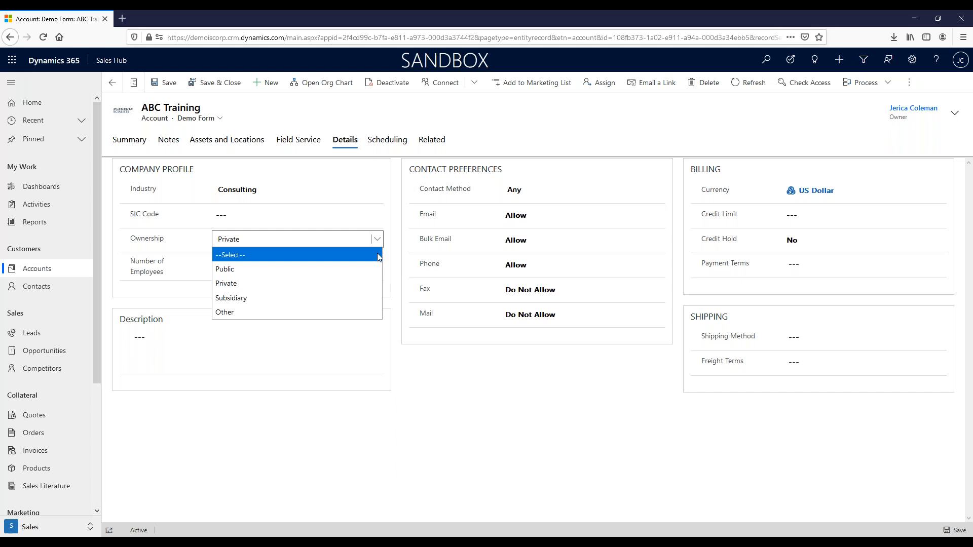
{"action": "left_click", "coordinate": [398, 269]}
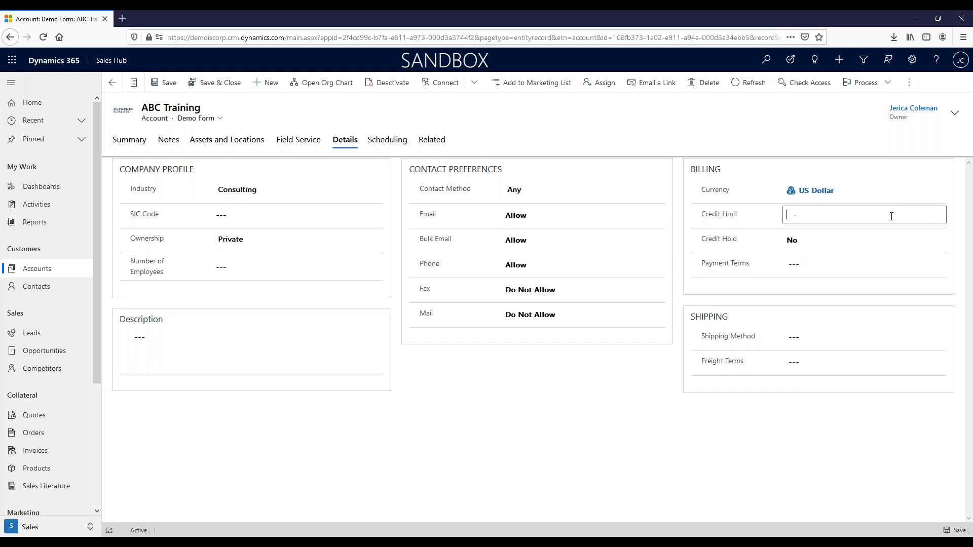
{"action": "left_click", "coordinate": [858, 242]}
{"action": "left_click", "coordinate": [824, 243]}
{"action": "left_click", "coordinate": [804, 264]}
{"action": "left_click", "coordinate": [850, 263]}
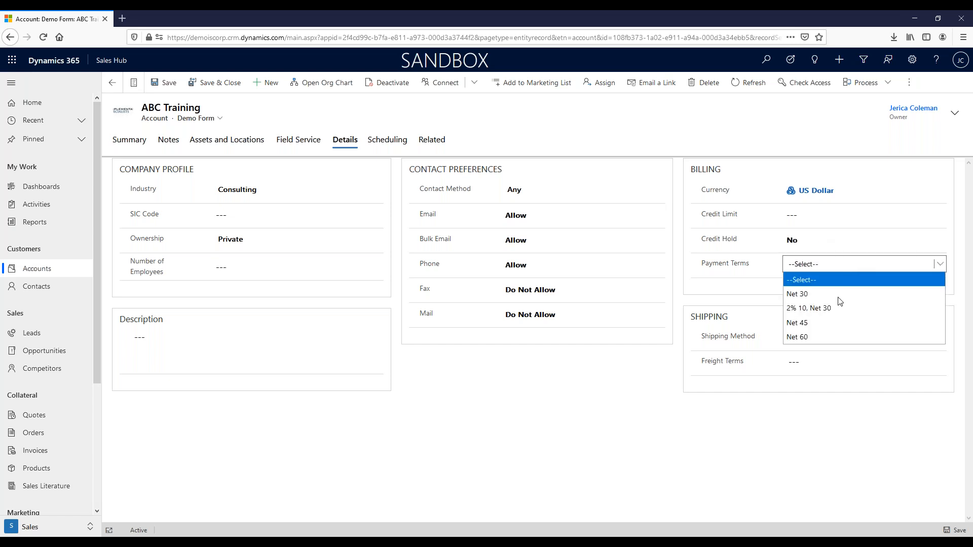
{"action": "left_click", "coordinate": [681, 303]}
{"action": "left_click", "coordinate": [816, 337]}
{"action": "left_click", "coordinate": [824, 338]}
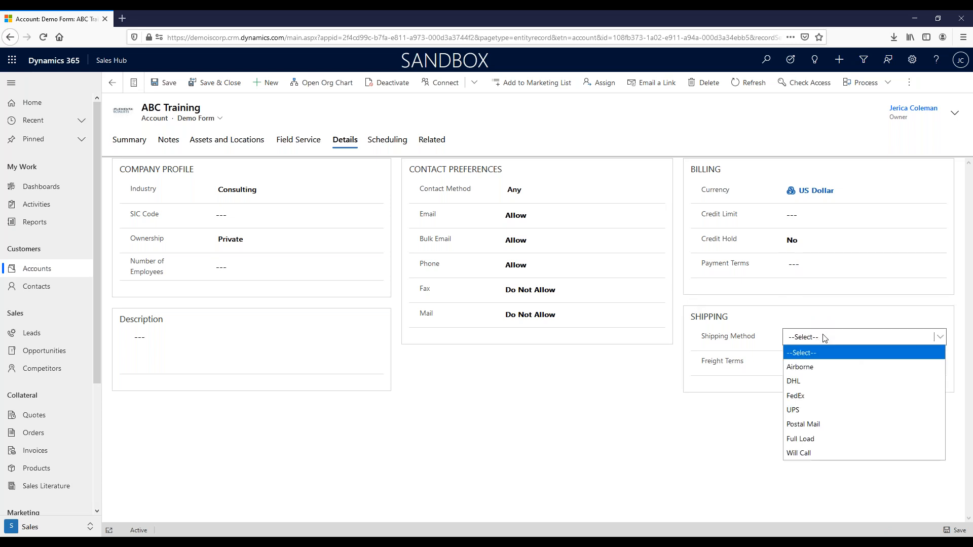
{"action": "left_click", "coordinate": [743, 416]}
{"action": "left_click", "coordinate": [829, 369]}
{"action": "left_click", "coordinate": [828, 368]}
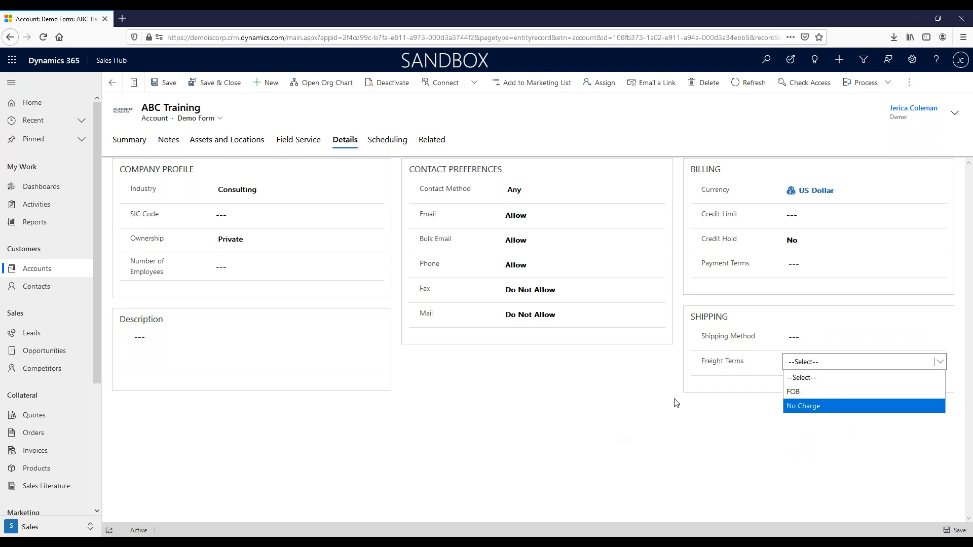
{"action": "double_click", "coordinate": [678, 383]}
{"action": "left_click", "coordinate": [676, 364]}
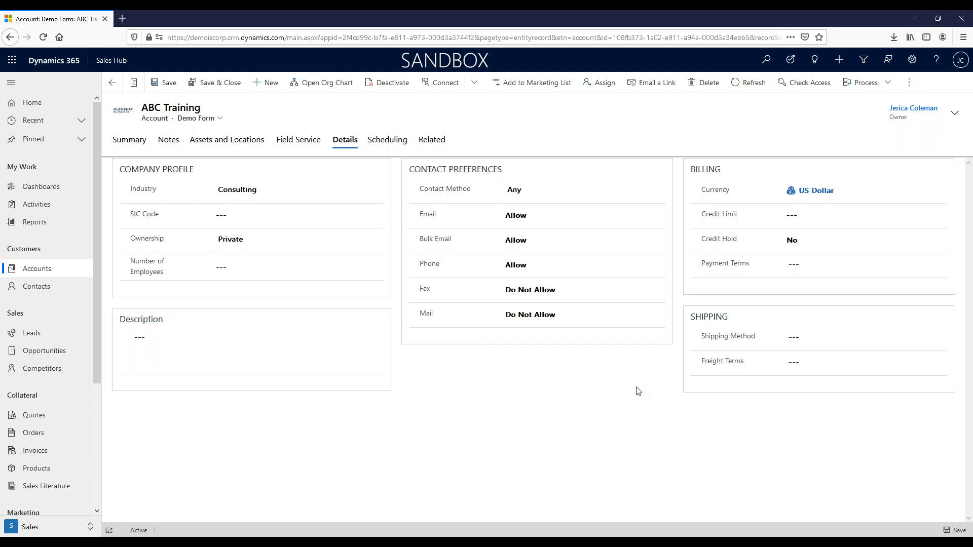
{"action": "left_click", "coordinate": [121, 146]}
Scroll the Summary tab to review Account Information and GP Information at Default Value.
{"action": "scroll", "coordinate": [434, 260], "scroll_direction": "up", "scroll_amount": 5}
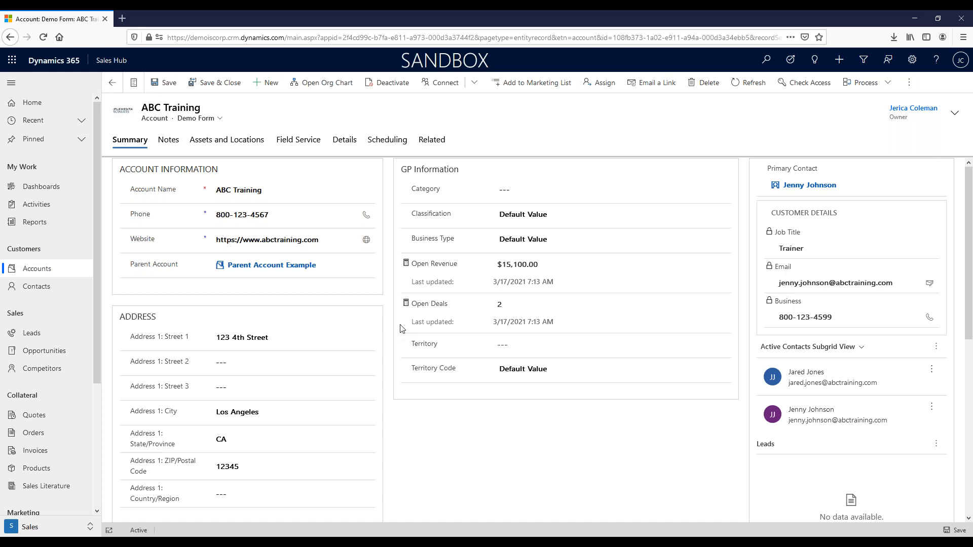
{"action": "scroll", "coordinate": [406, 328], "scroll_direction": "down", "scroll_amount": 1}
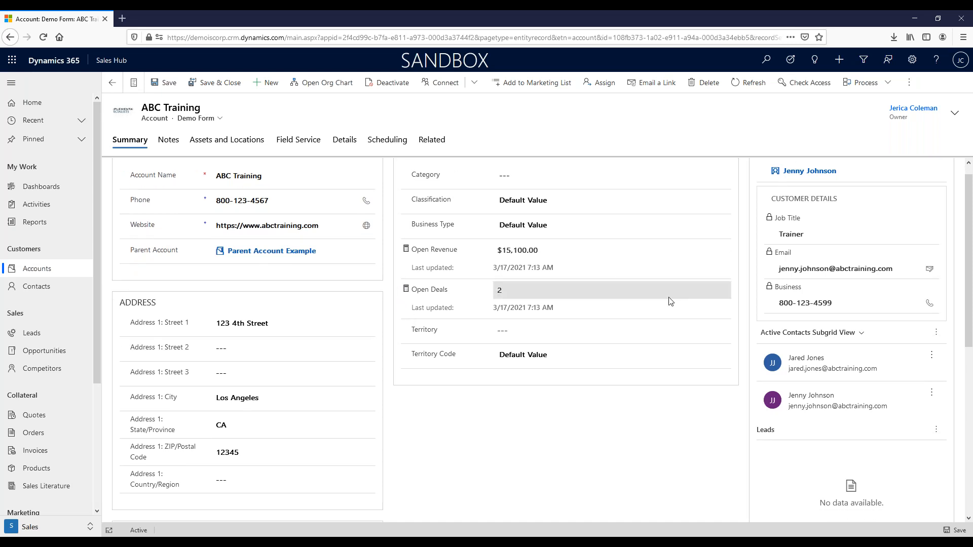
{"action": "scroll", "coordinate": [355, 428], "scroll_direction": "up", "scroll_amount": 1}
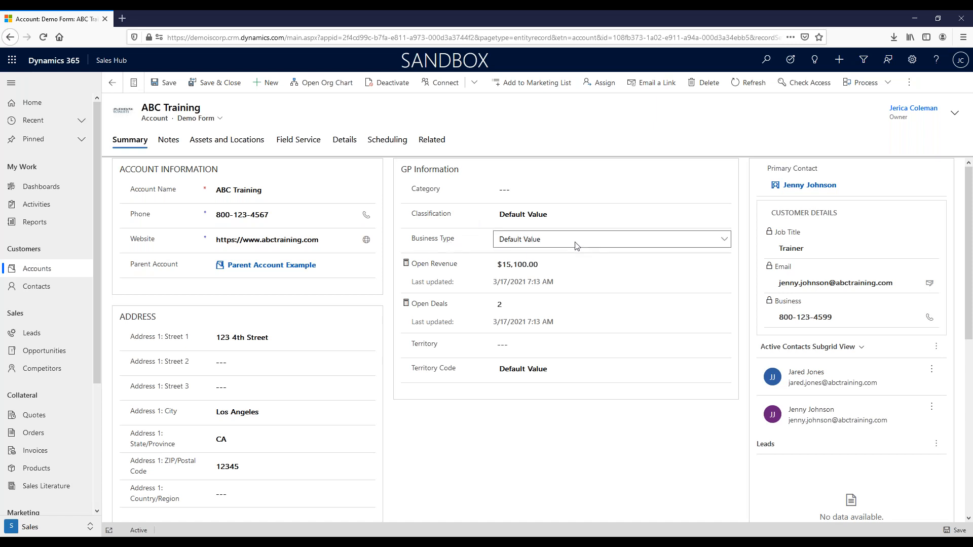
{"action": "left_click", "coordinate": [580, 248]}
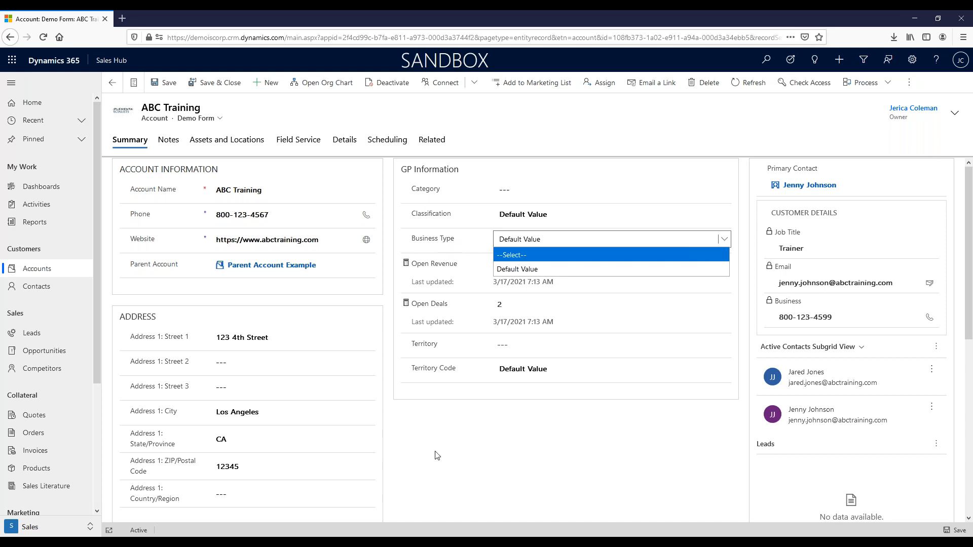
{"action": "left_click", "coordinate": [404, 408]}
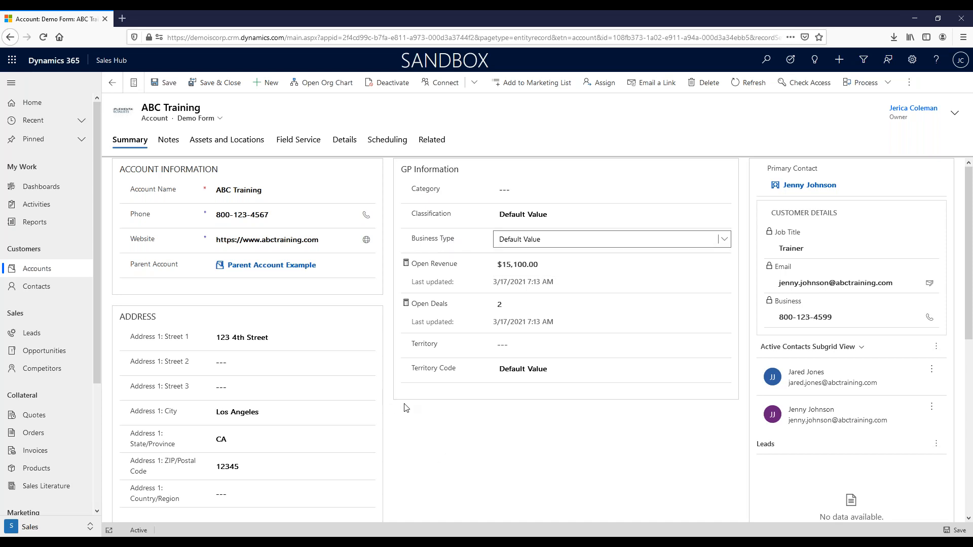